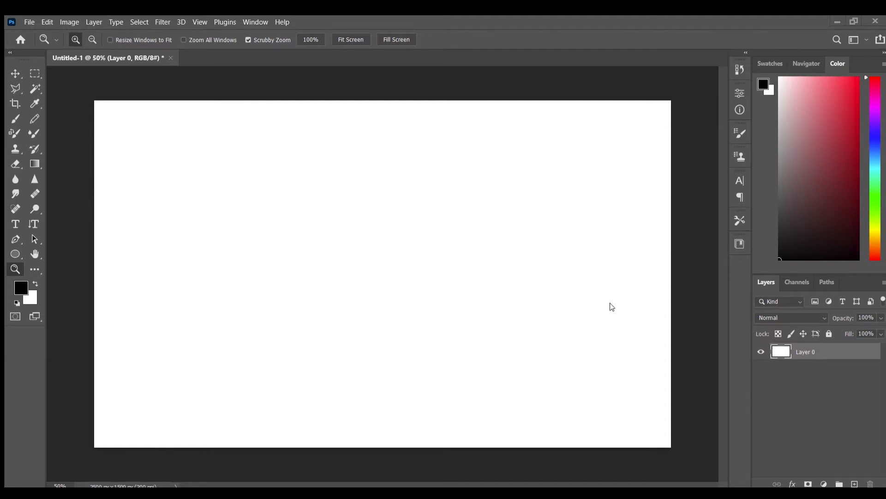
Place the Screenshot (151) magazine spread image in the centre of the white canvas.
left_click_drag(675, 273, 597, 274)
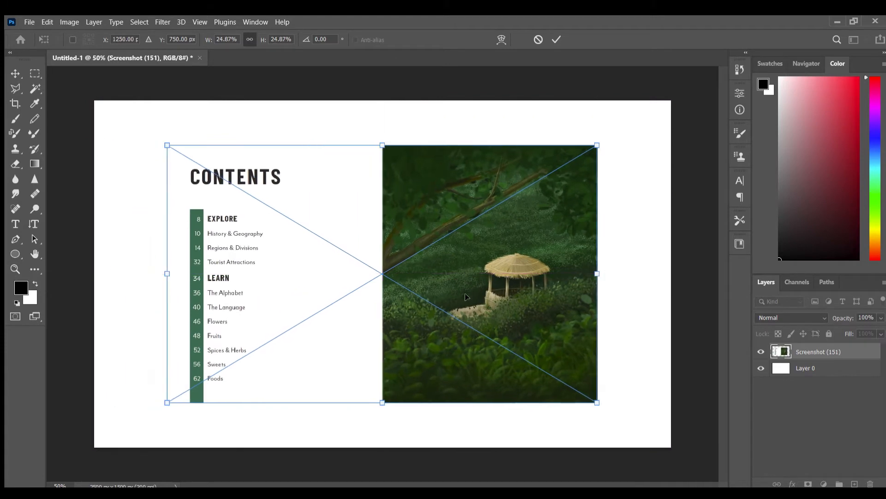
key("Return")
key("z")
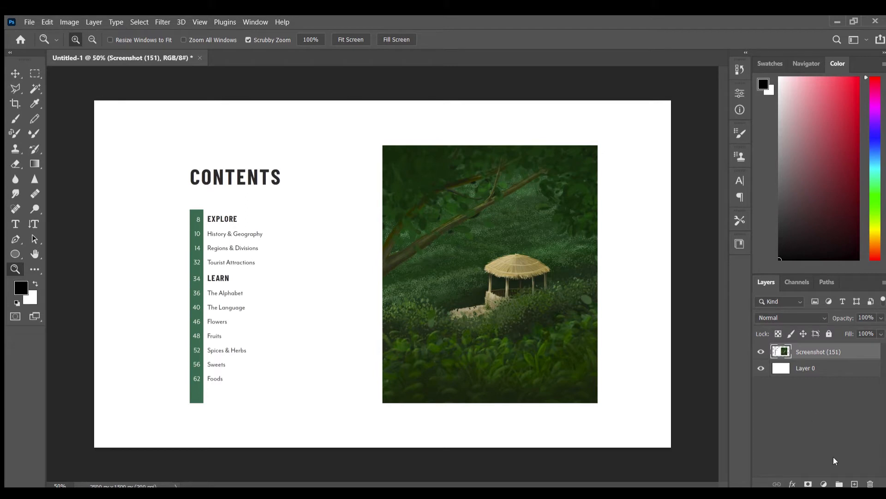
On a new layer, select the forest page and paint a soft black shadow along its spine edge with a 511 px brush, then deselect.
left_click(855, 483)
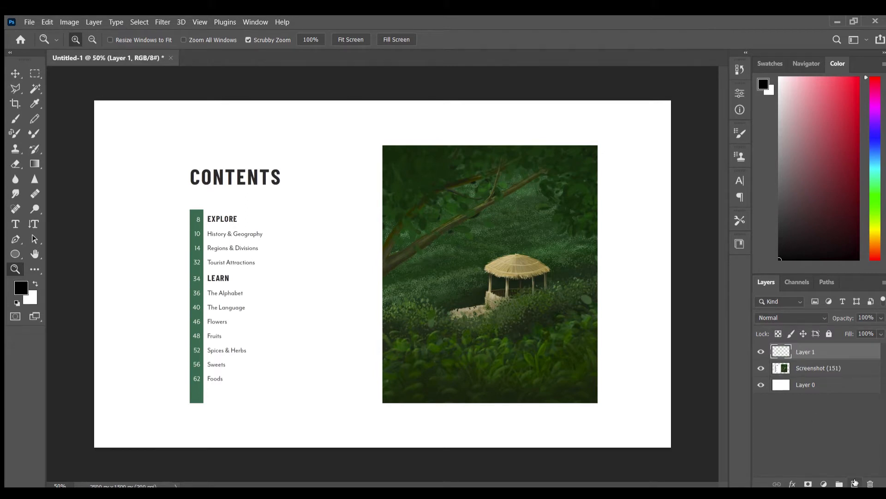
left_click(35, 73)
left_click_drag(383, 145, 598, 403)
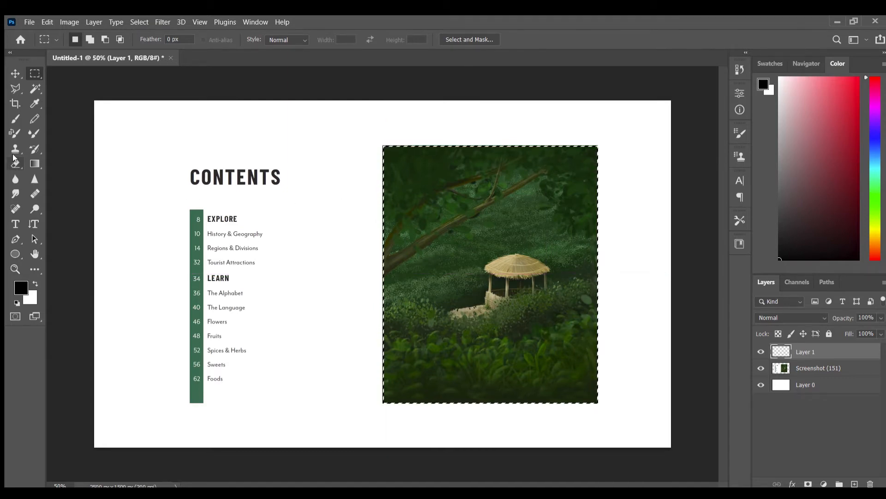
left_click(15, 119)
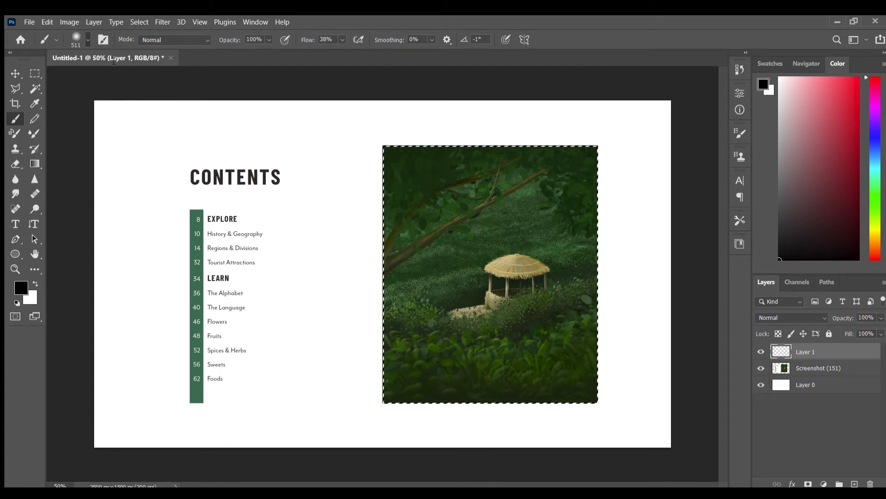
mouse_move(376, 182)
left_mouse_down()
mouse_move(378, 206)
mouse_move(380, 194)
mouse_move(410, 198)
left_mouse_up()
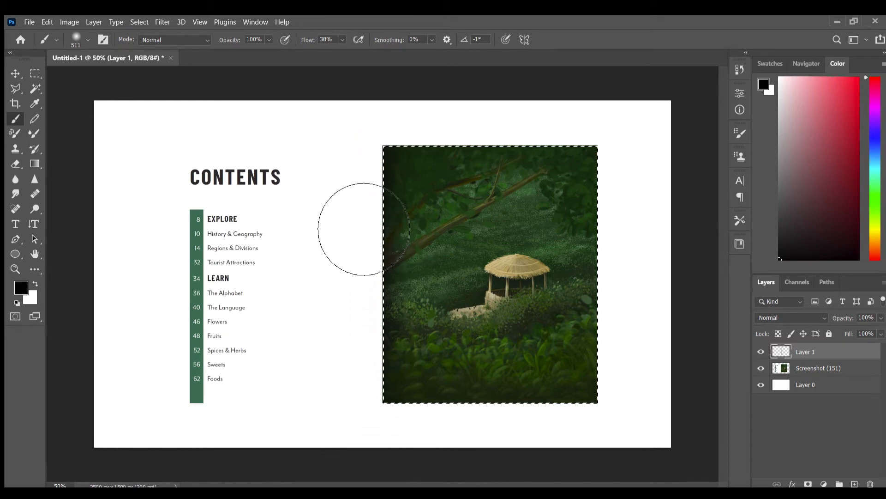
key("ctrl+d")
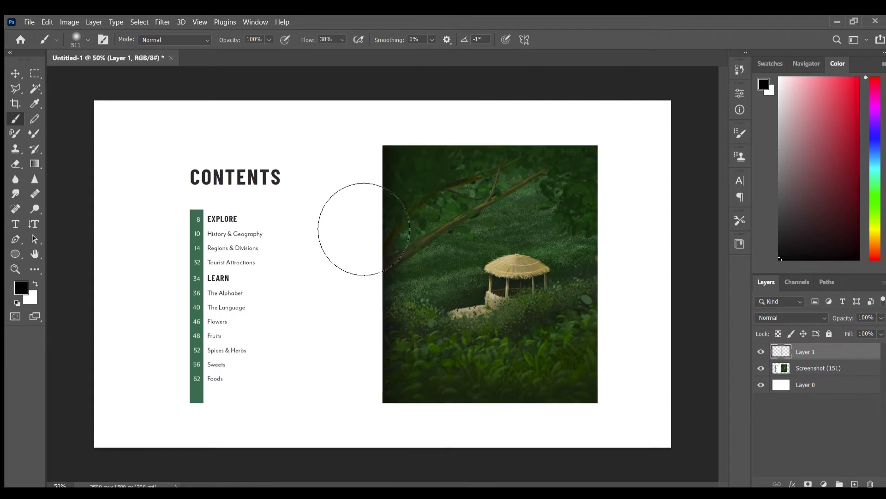
Duplicate the spine shadow, turn it around, and place it against the spine on the contents page.
key("v")
key("ctrl")
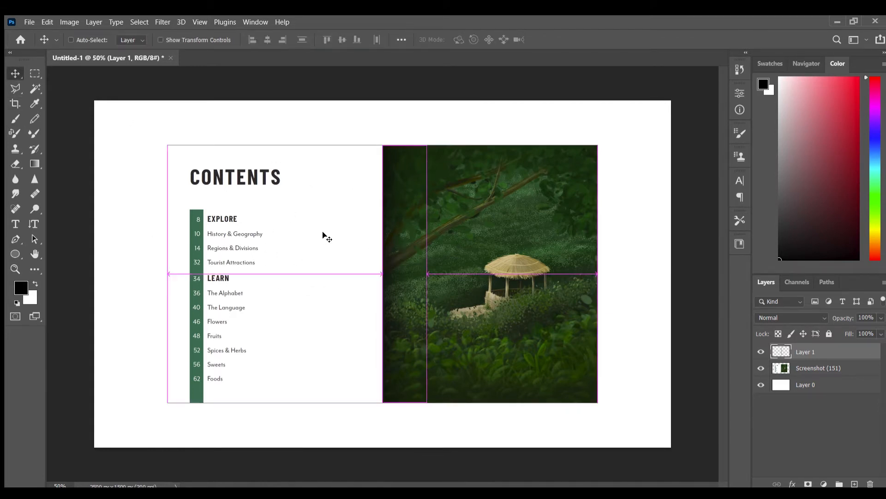
key("ctrl+c")
key("ctrl+v")
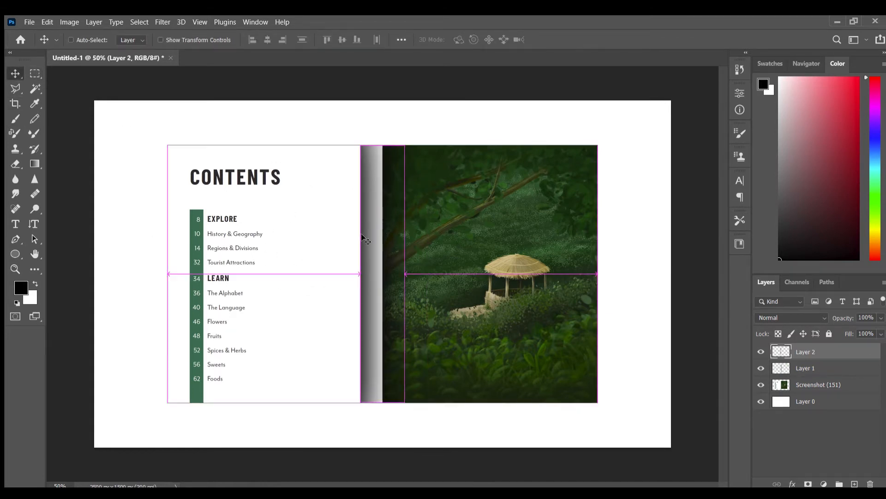
key("ctrl+t")
left_click_drag(414, 144, 394, 425)
mouse_move(370, 251)
left_mouse_down()
mouse_move(297, 251)
mouse_move(356, 259)
left_mouse_up()
key("Return")
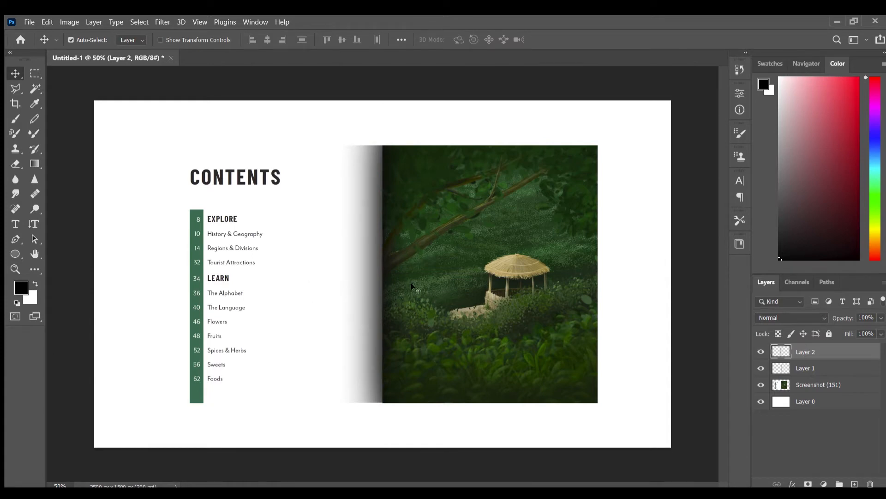
On a new layer, select the forest page and paint a soft black shadow along its outer edge at 38% flow.
left_click(854, 483)
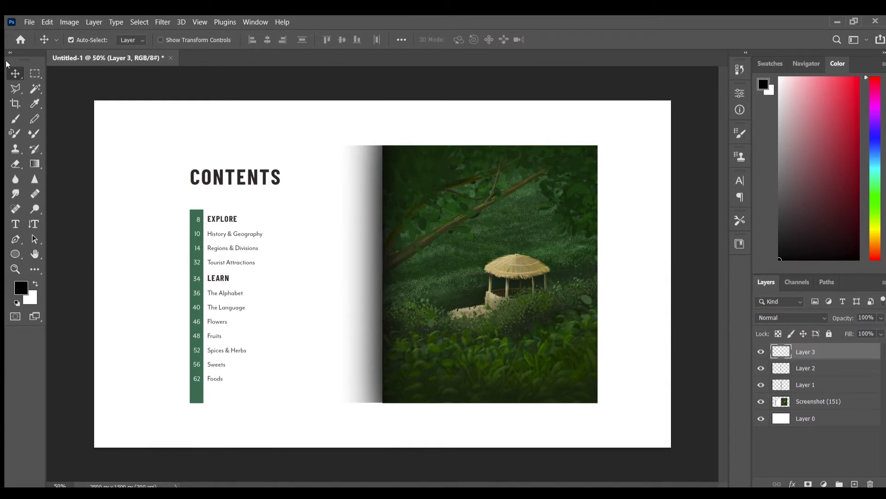
left_click(34, 74)
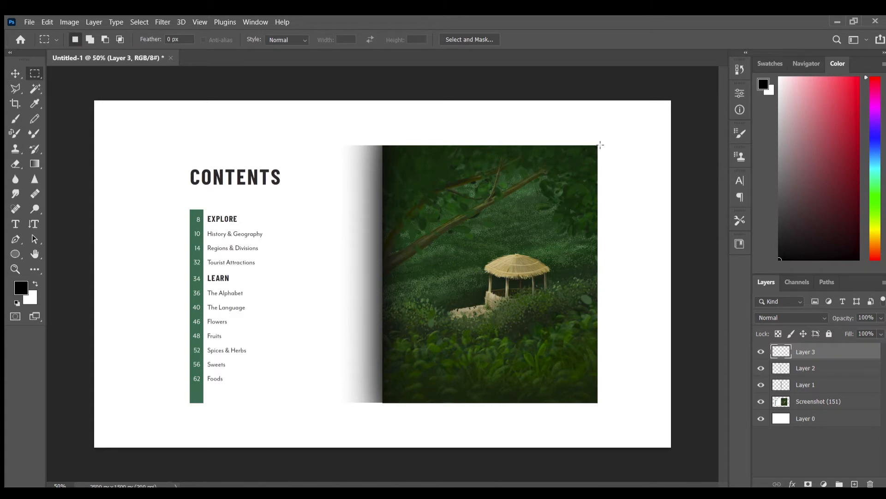
left_click_drag(597, 145, 384, 403)
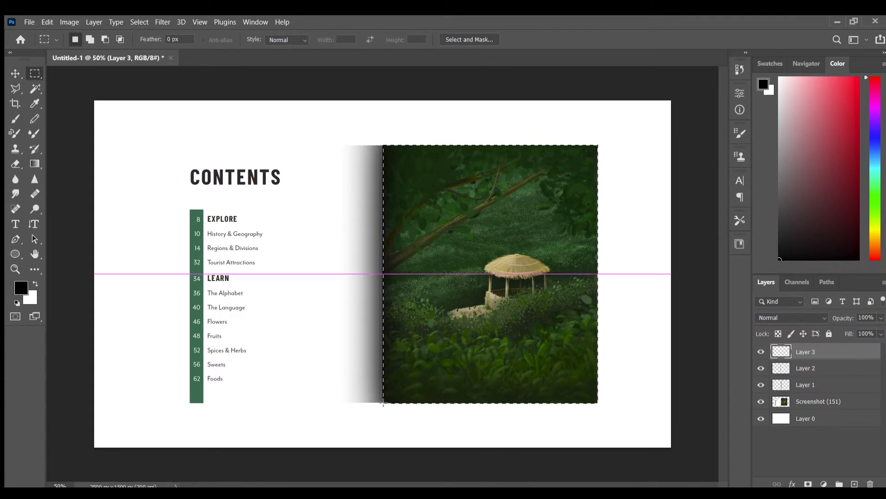
left_click(15, 119)
left_click_drag(693, 181, 695, 431)
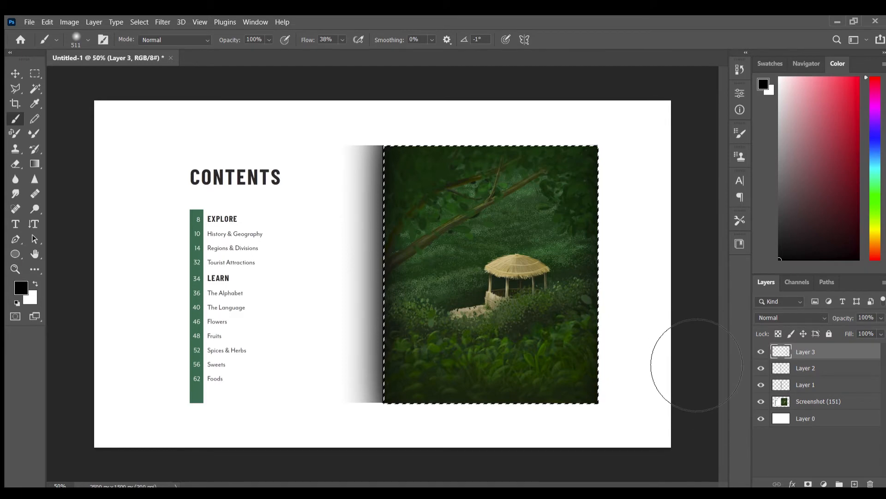
Duplicate the outer-edge shadow, turn it around, and align it with the outer edge of the contents page.
key("ctrl+j")
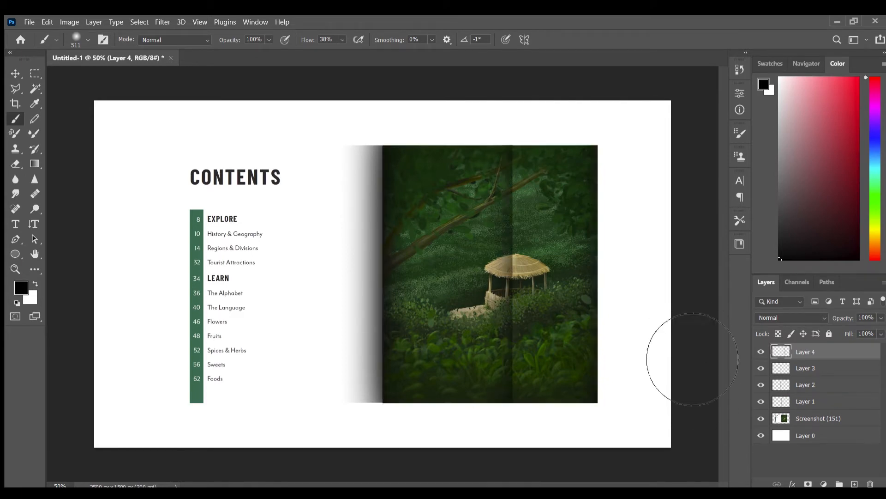
left_click(15, 73)
left_click_drag(509, 250, 490, 239)
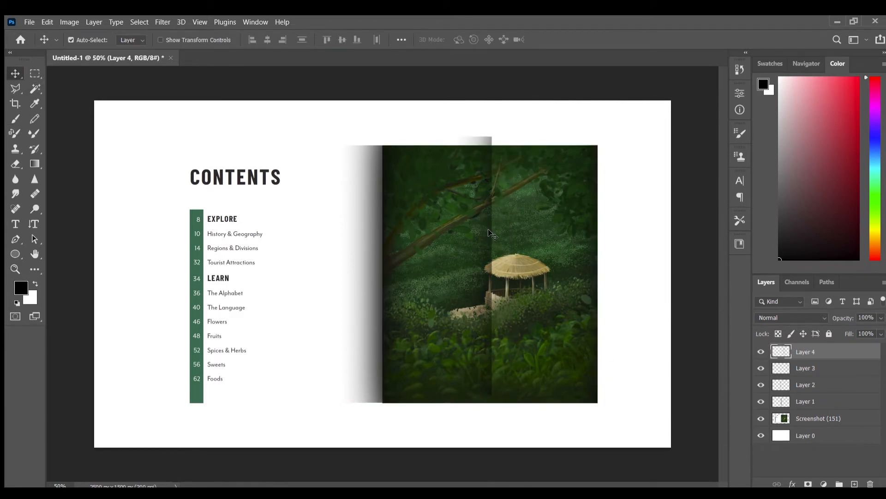
key("ctrl+t")
left_click_drag(506, 157, 428, 437)
left_click_drag(451, 206, 173, 216)
key("Return")
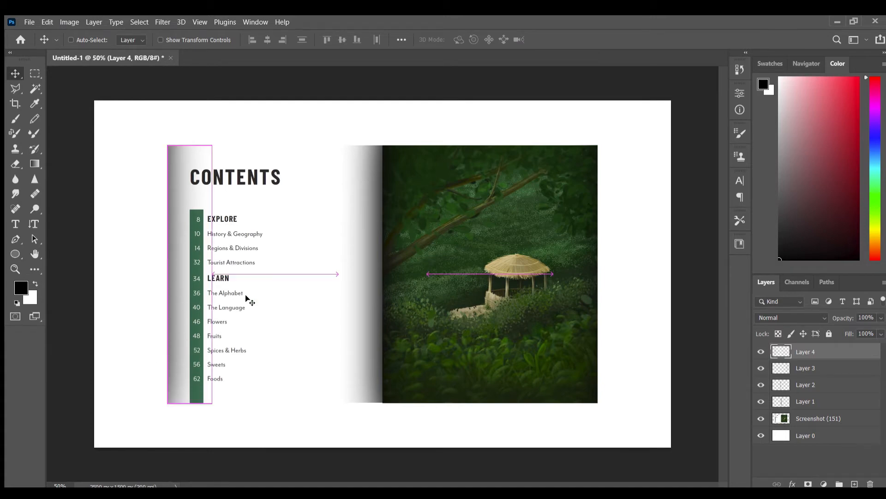
Stretch the outer-edge shadows inward, widening the contents page's to about 298% and the forest page's to about 212%.
key("ctrl+t")
left_click_drag(210, 275, 302, 289)
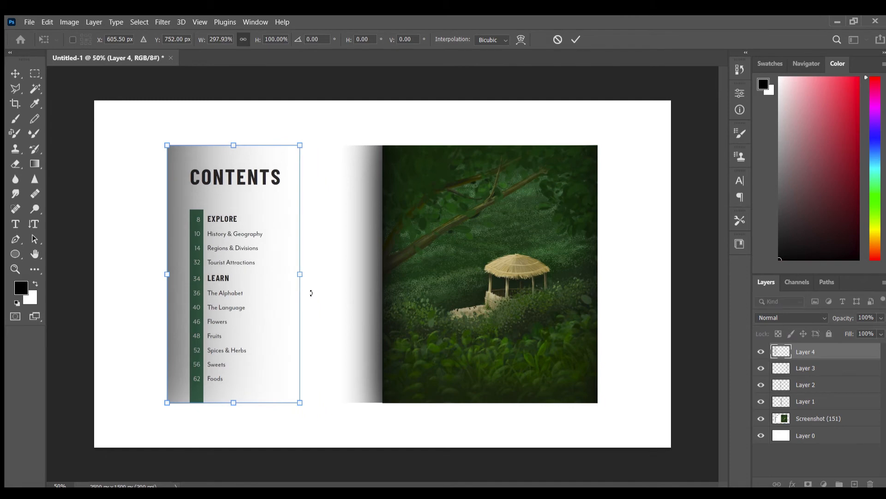
key("Return")
left_click(805, 369)
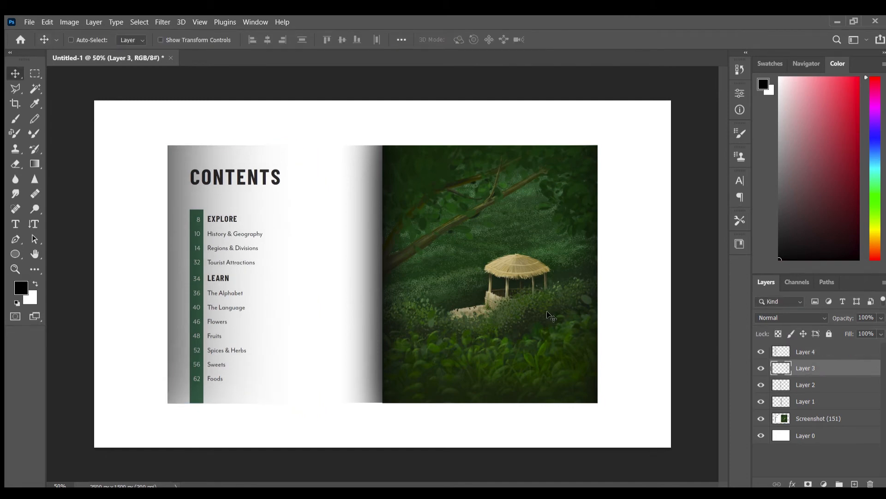
key("ctrl+t")
left_click_drag(553, 274, 502, 276)
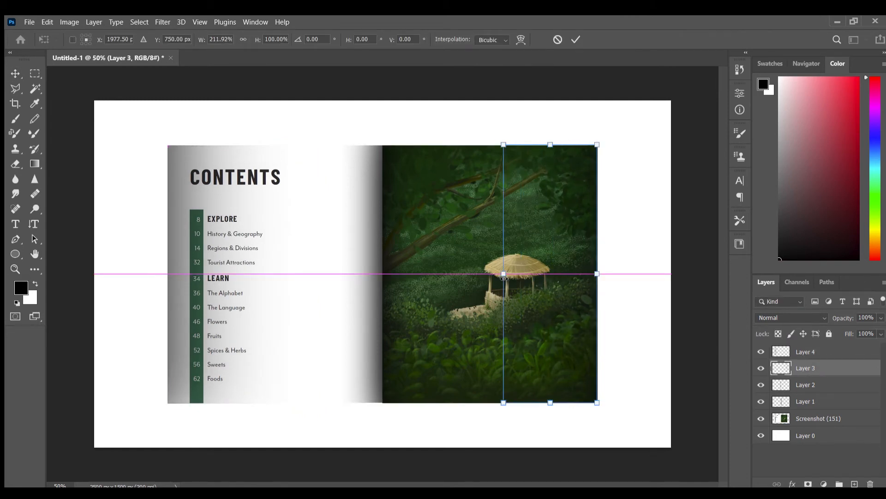
key("Return")
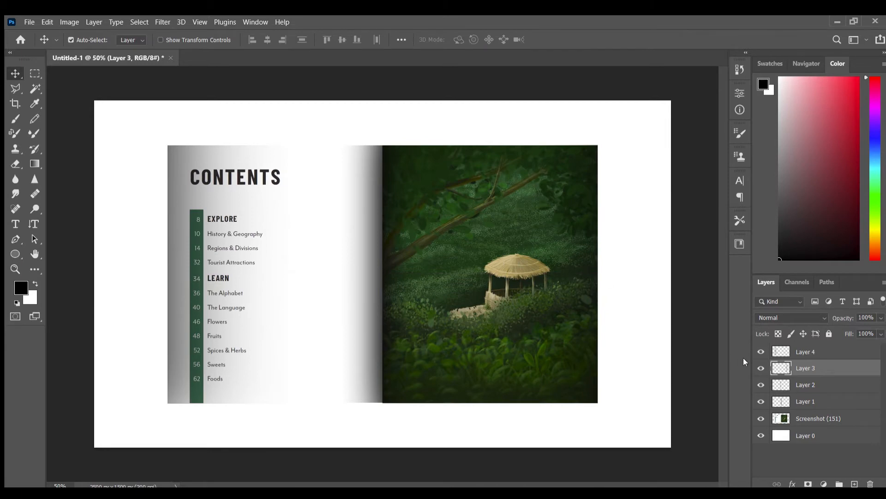
Lower the opacity of both outer-edge shadow layers to 40%, and adjust the forest page shadow's opacity separately.
left_click(814, 354, "shift")
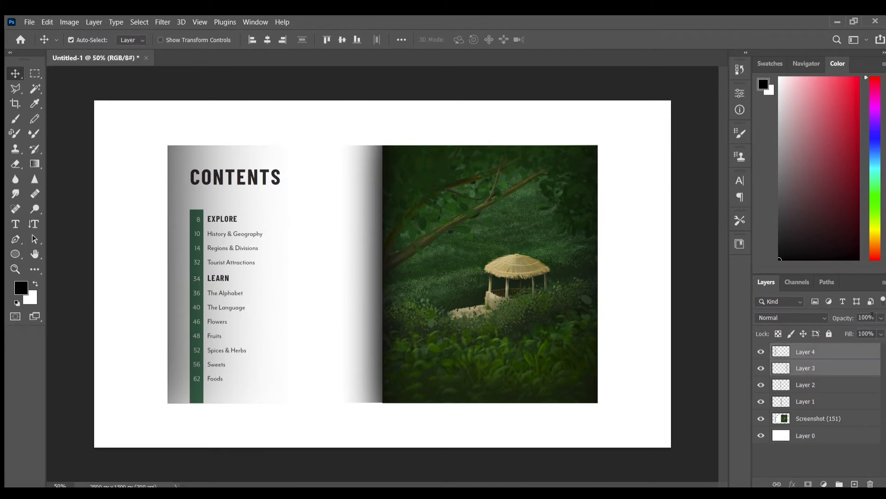
left_click_drag(854, 324, 851, 324)
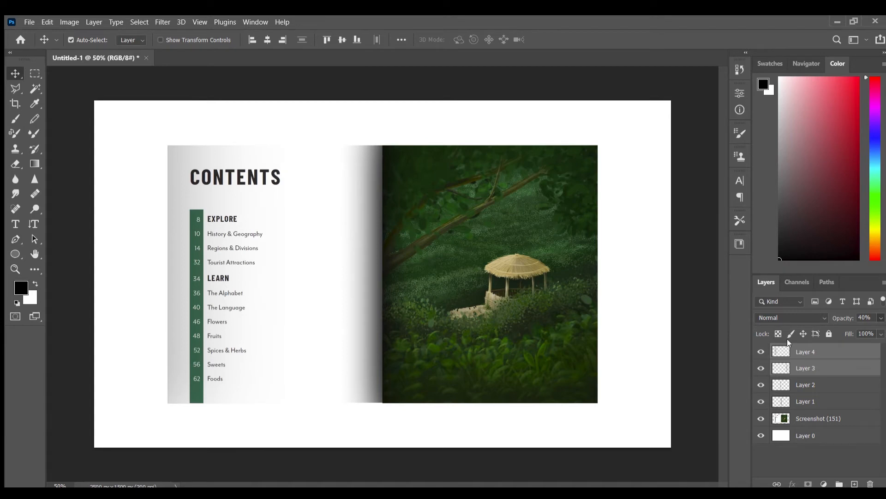
left_click(808, 368)
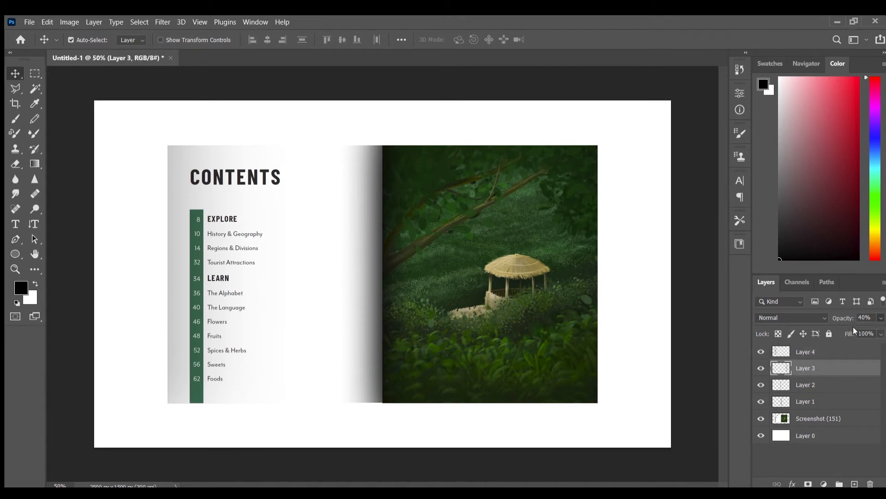
left_click_drag(868, 331, 857, 326)
Add a new empty layer directly beneath the Screenshot (151) layer.
left_click(815, 401)
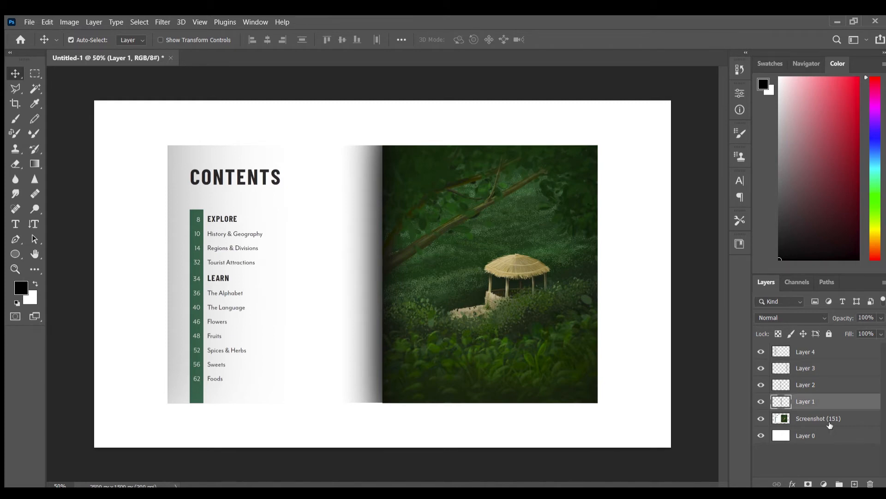
left_click(829, 420)
left_click(853, 482)
left_click_drag(809, 419, 837, 446)
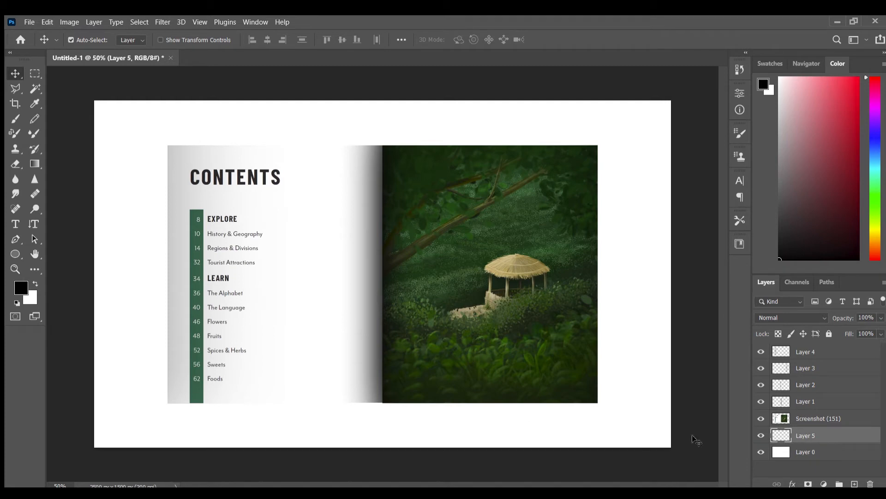
Select the contents page's lower part and the canvas below it, paint a soft black drop shadow under its bottom edge, and deselect.
left_click(34, 74)
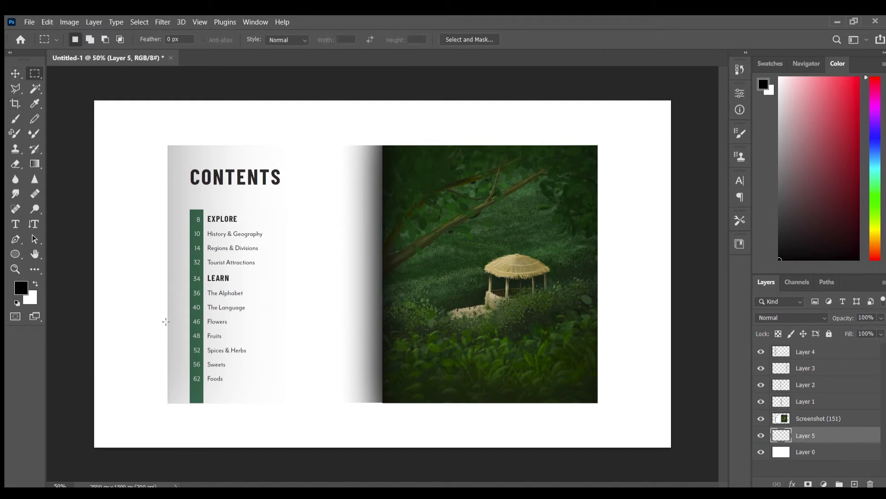
left_click_drag(168, 321, 382, 471)
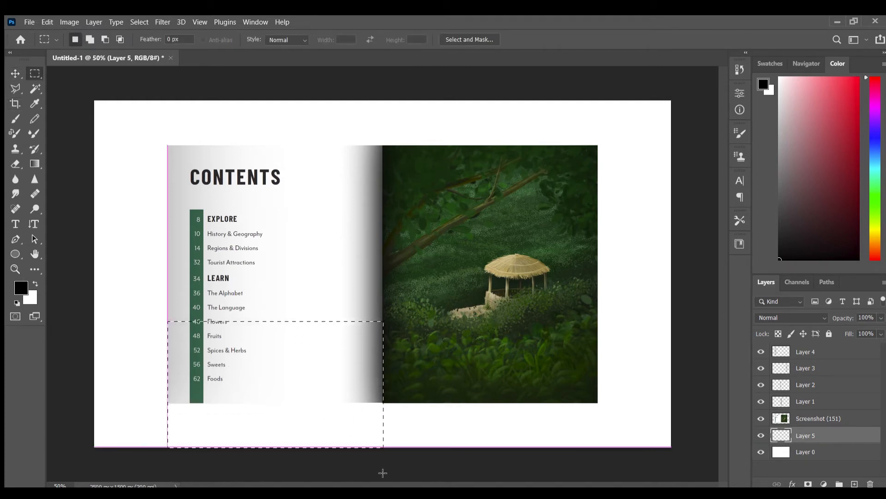
left_click(15, 119)
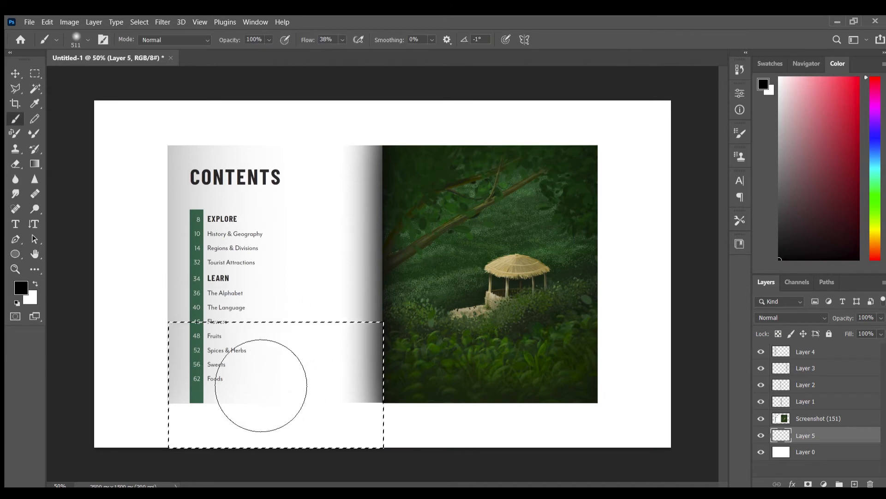
left_click_drag(262, 390, 362, 388)
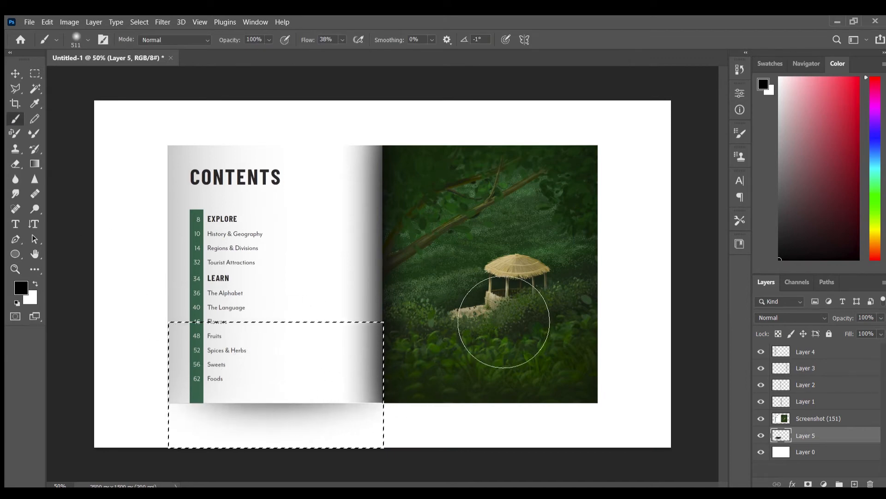
key("ctrl+d")
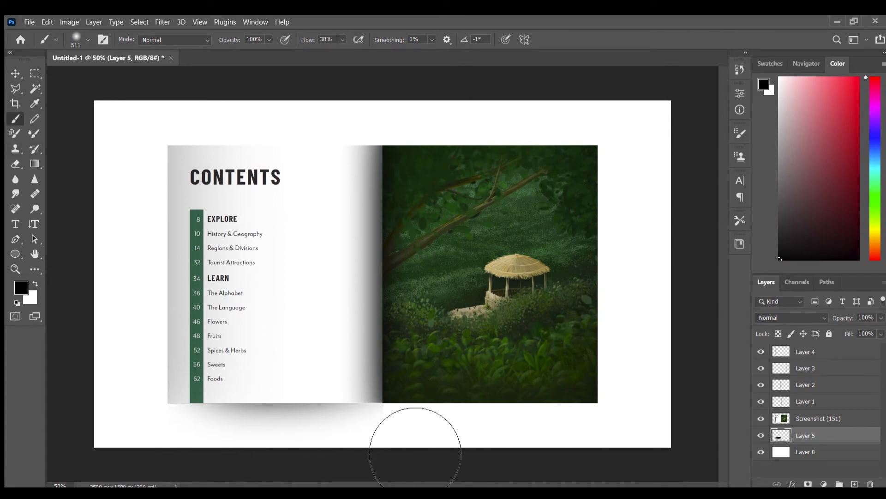
Soften the drop shadow's cut-off edge below the spine with a 417 px soft Eraser.
scroll(417, 452, "up", 1)
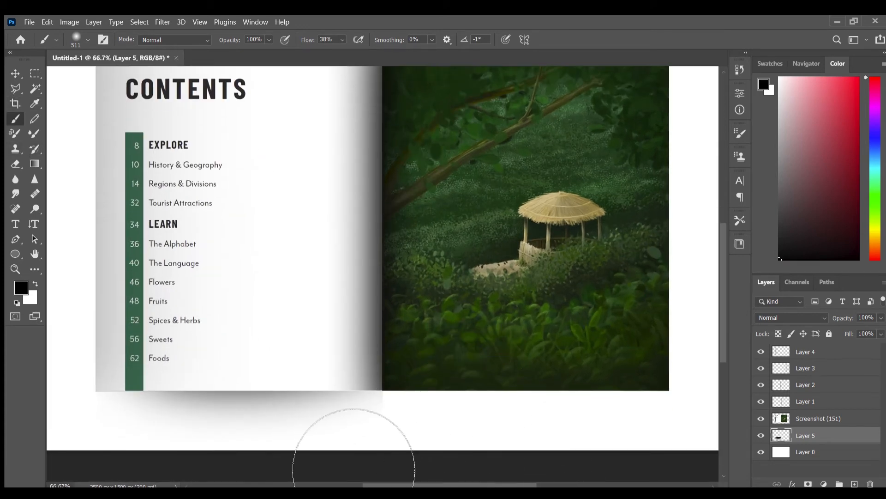
left_click(15, 164)
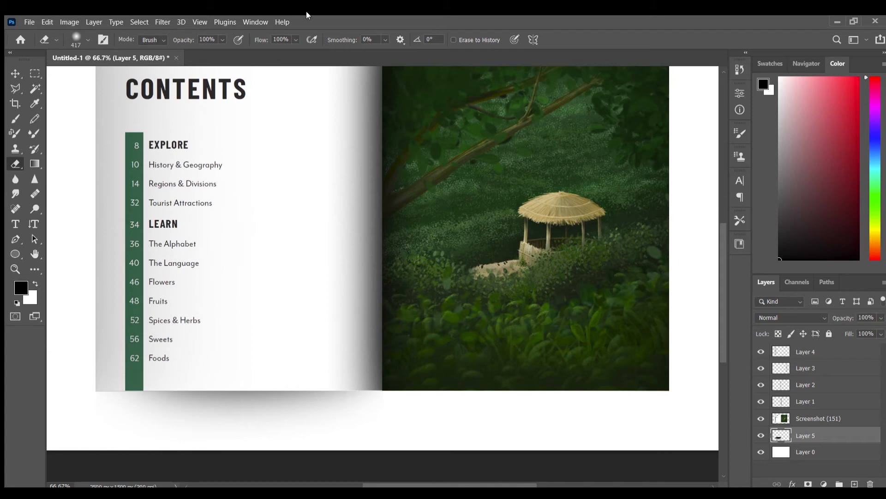
scroll(103, 466, "down", 2)
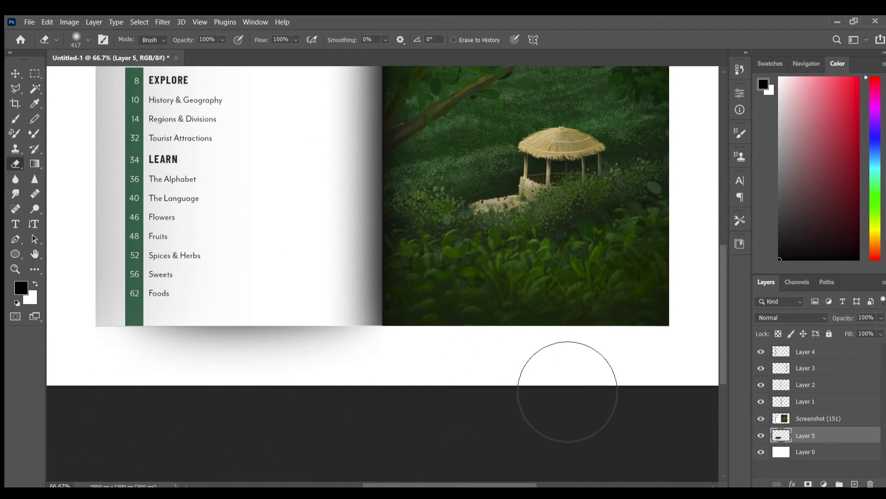
key("ctrl+minus")
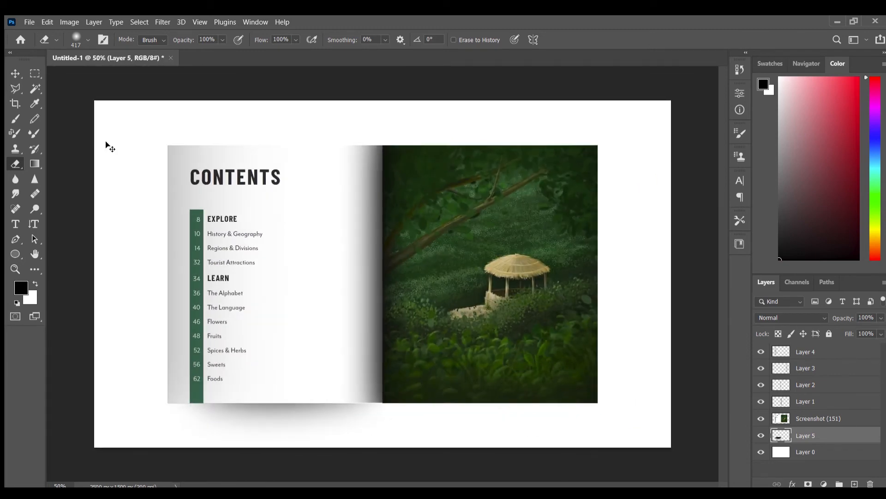
Duplicate the drop shadow layer, flip the copy horizontally, and position it under the forest page's bottom edge.
left_click(17, 73)
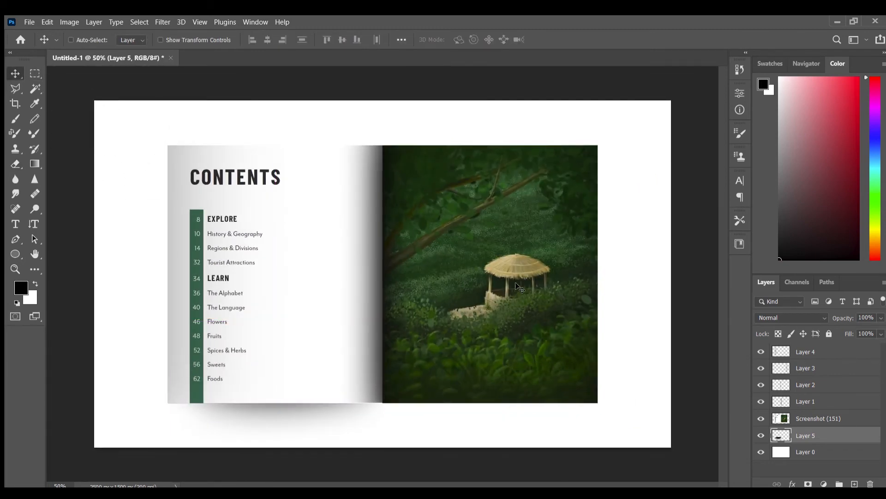
key("ctrl+j")
key("ctrl+t")
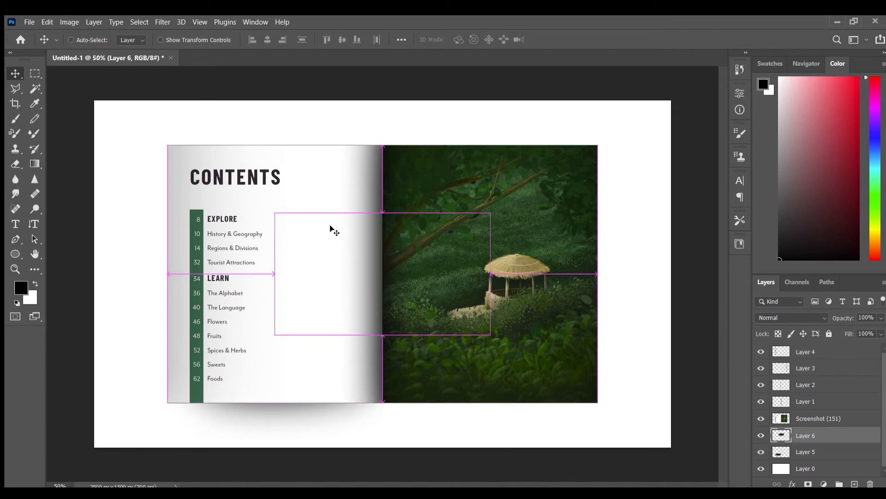
left_click(444, 447)
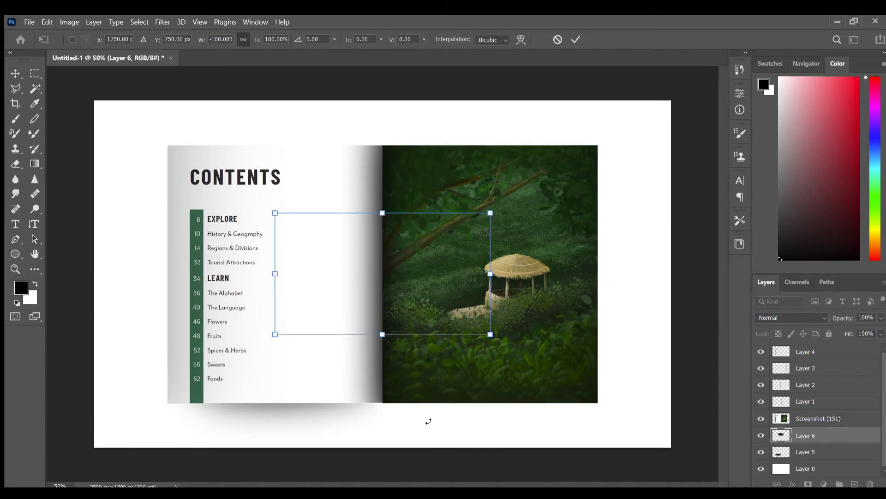
left_click_drag(387, 287, 488, 396)
key("Return")
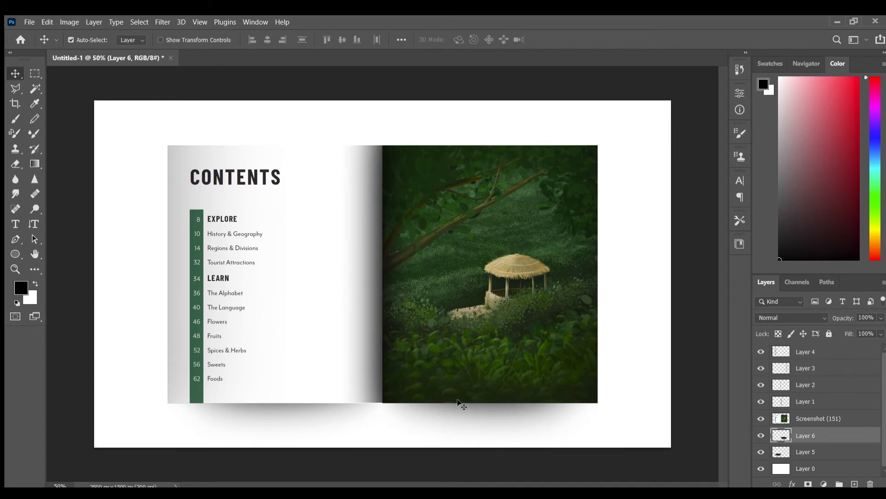
Set the Eraser to 100 px and examine closely where the two drop shadows meet below the spine.
key("ctrl+plus")
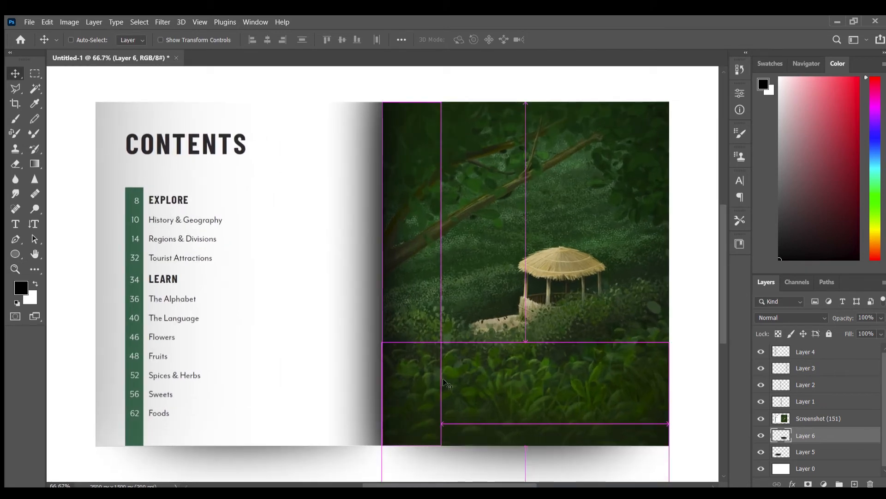
scroll(462, 412, "down", 3)
scroll(631, 352, "down", 1)
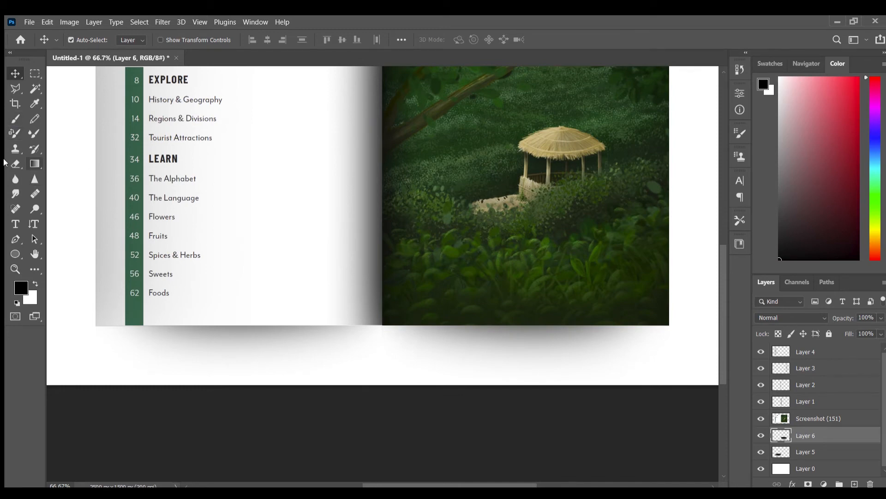
left_click(15, 164)
left_click(88, 39)
left_click(102, 69)
key("ctrl+plus")
key("ctrl+plus")
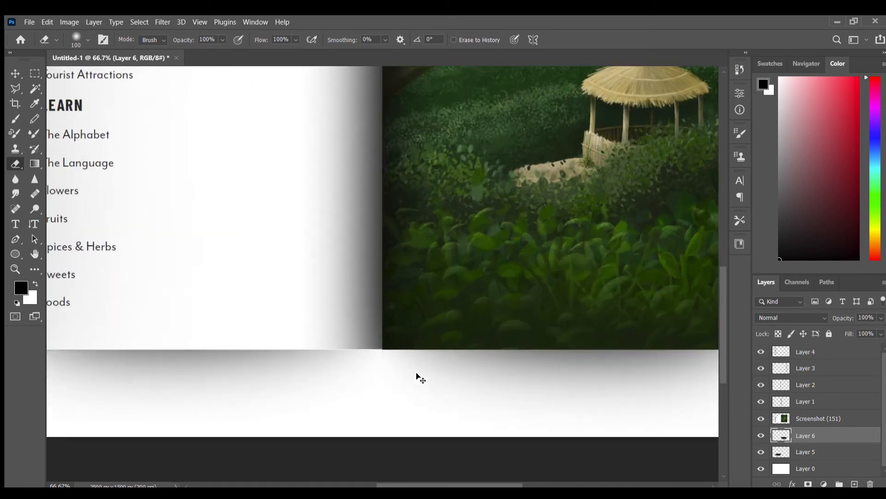
scroll(413, 462, "down", 3)
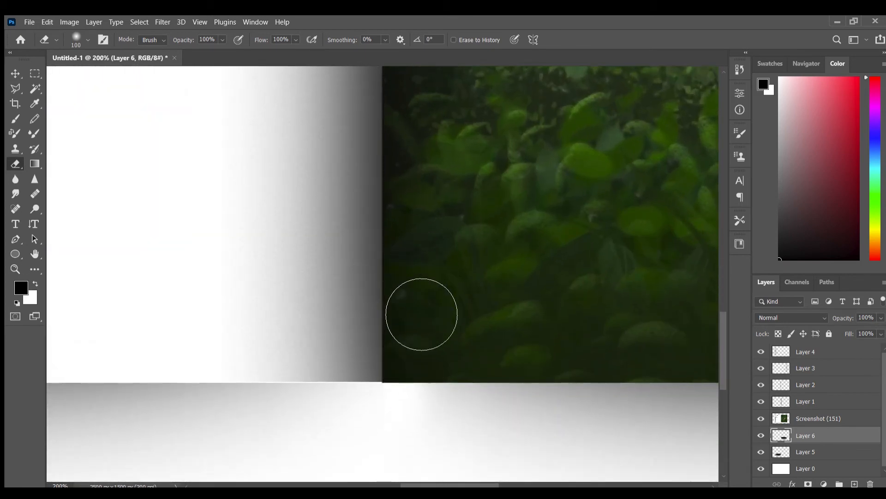
key("ctrl+minus")
key("ctrl+minus")
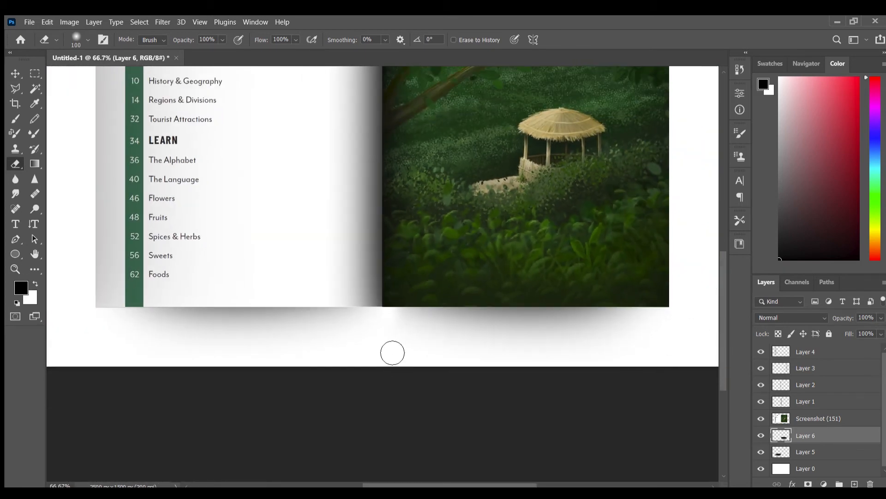
key("ctrl+minus")
left_click(14, 73)
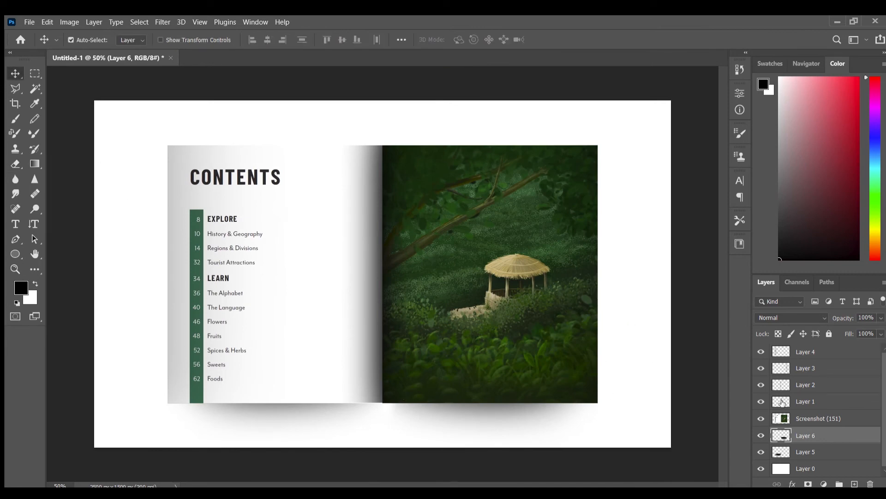
Identify the spine shadow on Layer 2 by checking layer visibility, and transform it slightly to line up with the page's top edge.
key("ctrl+plus")
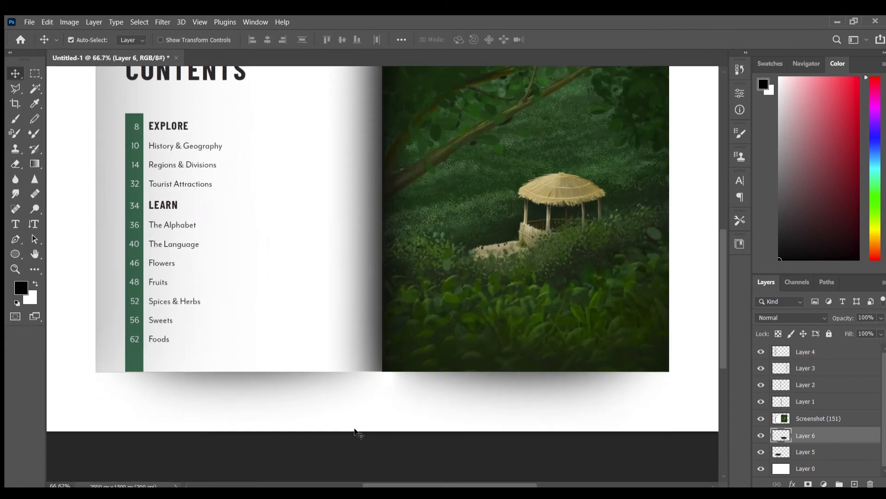
left_click(761, 401)
left_click(798, 386)
left_click(763, 384)
left_click(763, 384)
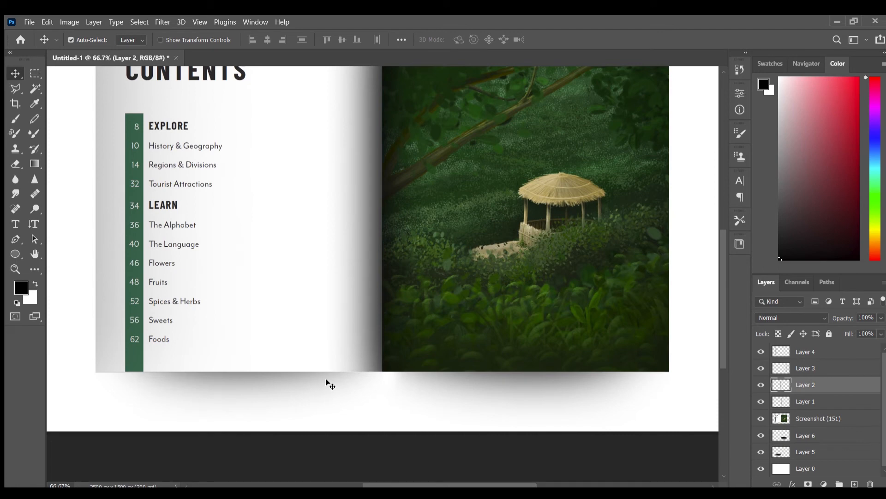
scroll(443, 388, "up", 3)
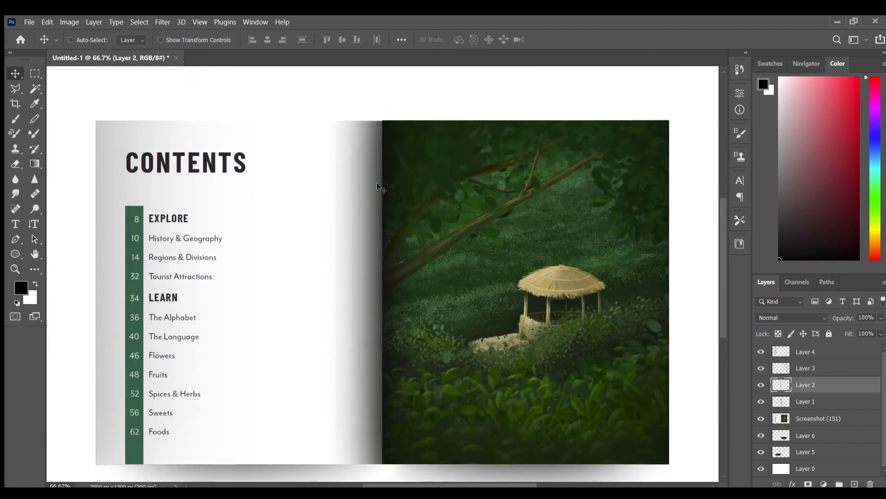
key("ctrl+t")
scroll(378, 185, "up", 1)
left_click_drag(337, 112, 337, 115)
key("Return")
key("ctrl+minus")
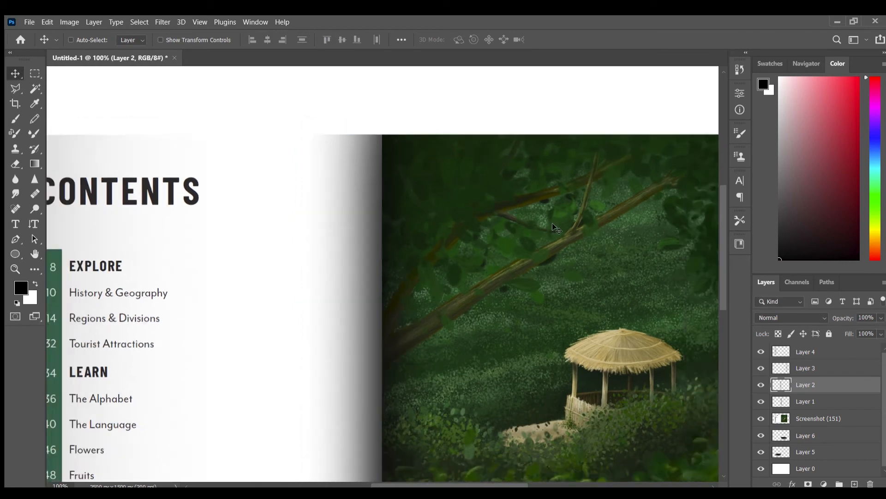
key("ctrl+minus")
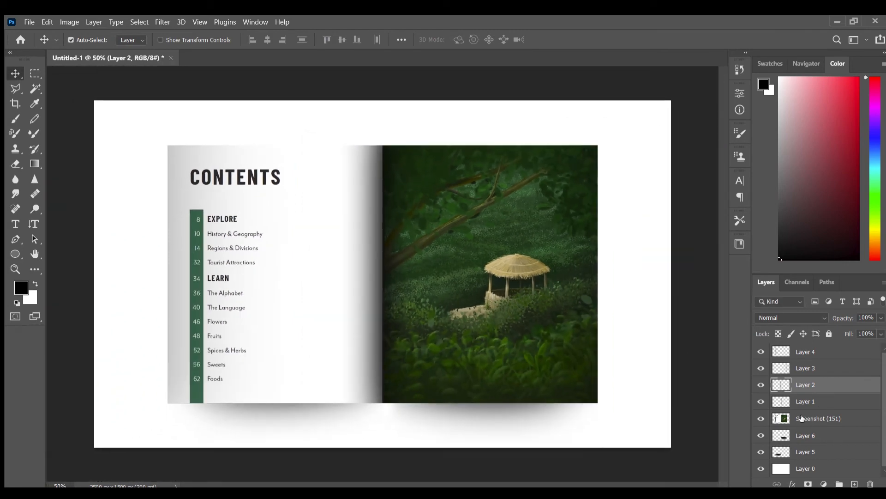
Add a Drop Shadow layer style to the Screenshot (151) layer.
left_click(785, 418)
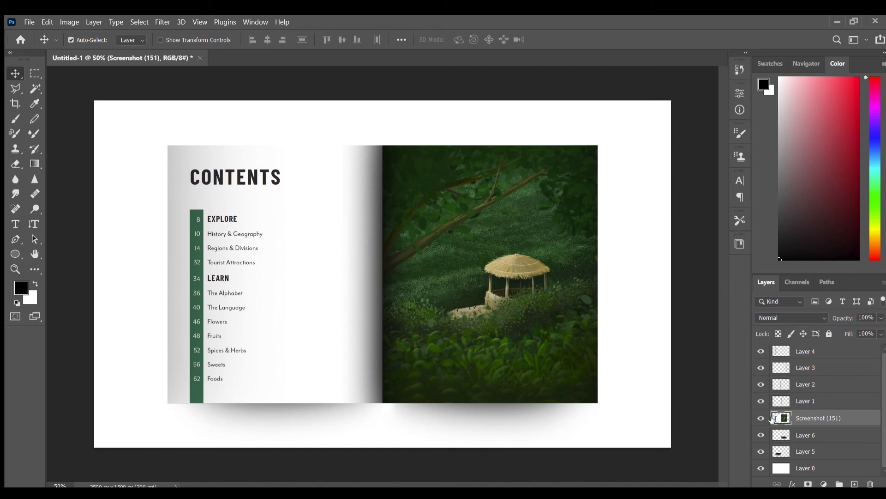
key("space")
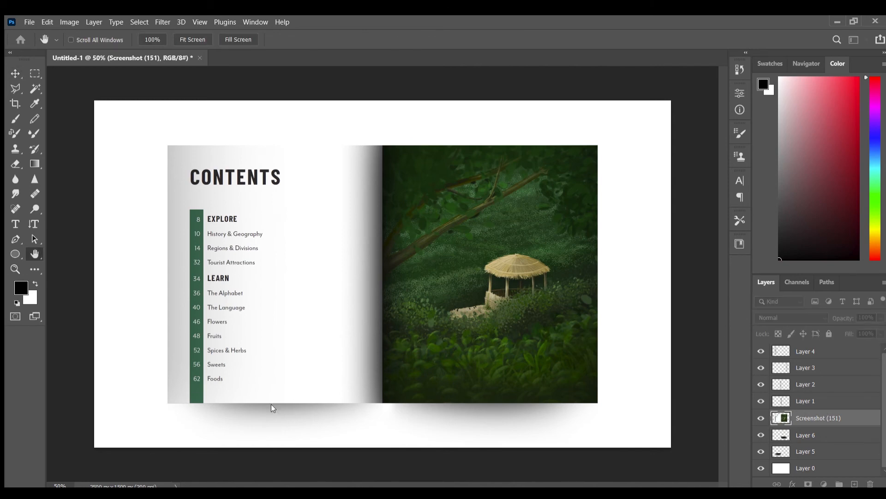
left_click(234, 390)
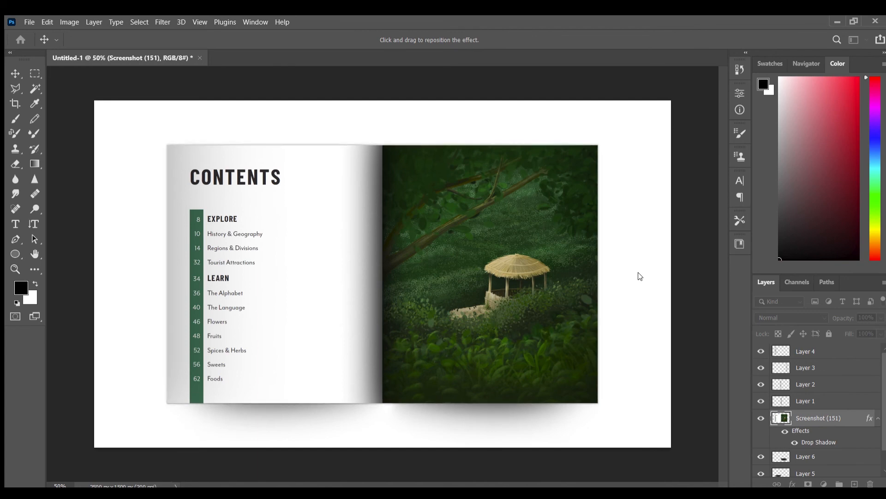
left_click(822, 183)
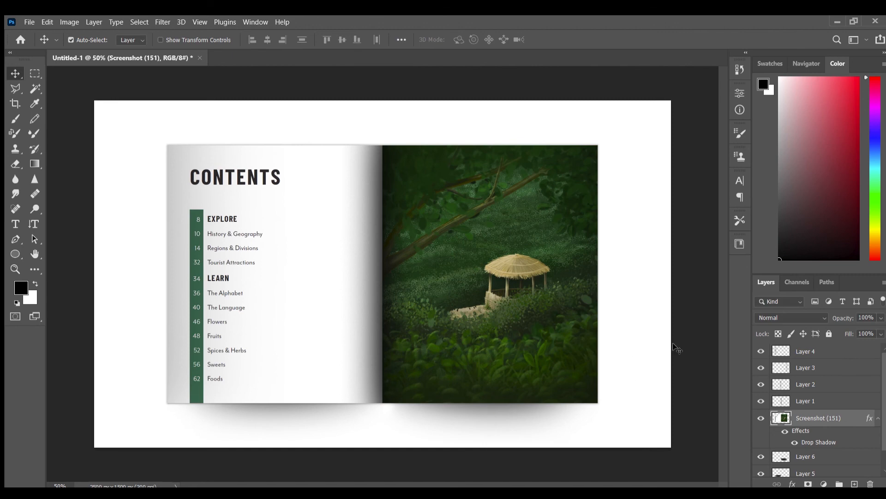